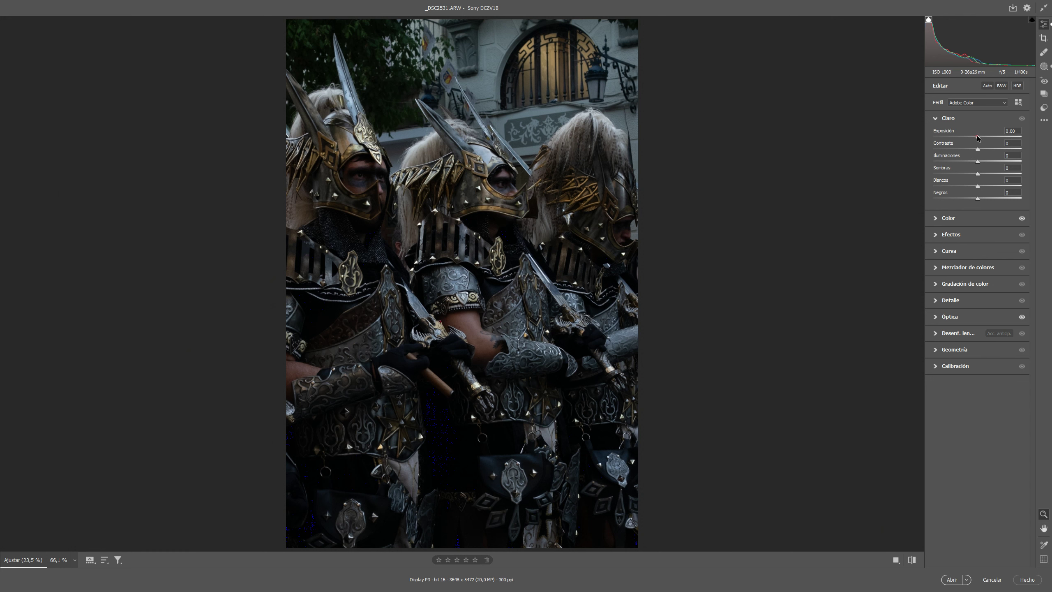
Step: Set Exposición +0.75, Contraste +16, Sombras +50, Blancos +25 and Negros -10, hiding the shadow clipping warning
drag(977, 138, 984, 139)
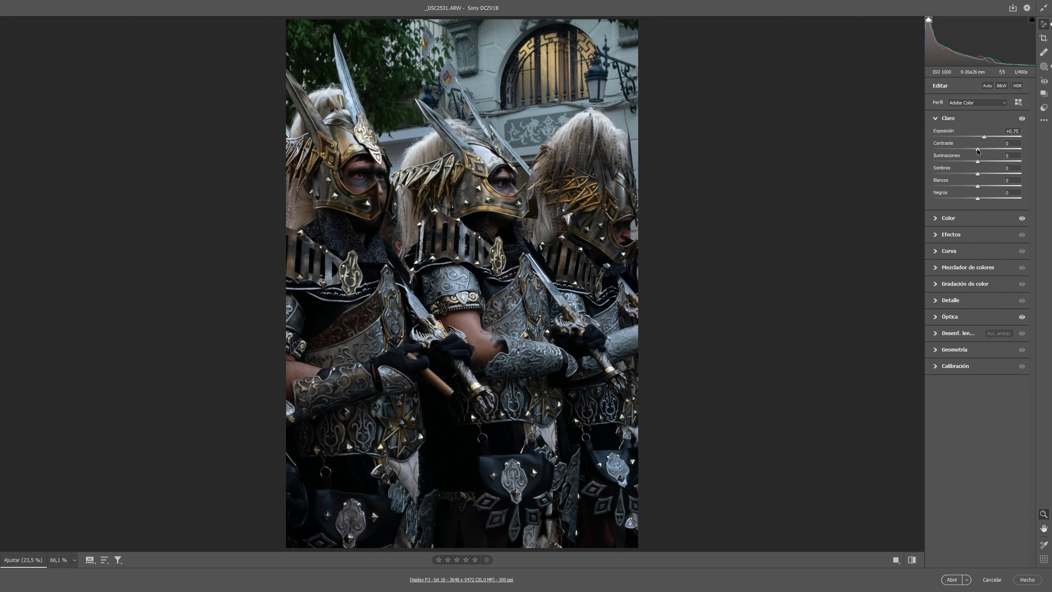
drag(979, 151, 984, 152)
drag(978, 174, 987, 176)
click(980, 186)
drag(982, 186, 989, 187)
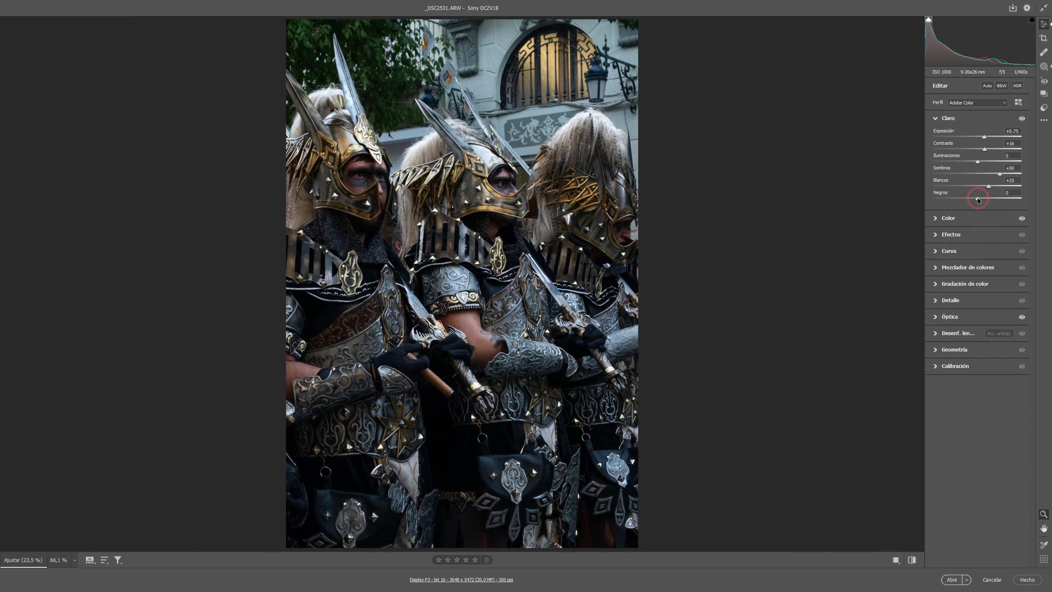
drag(979, 198, 974, 201)
click(929, 19)
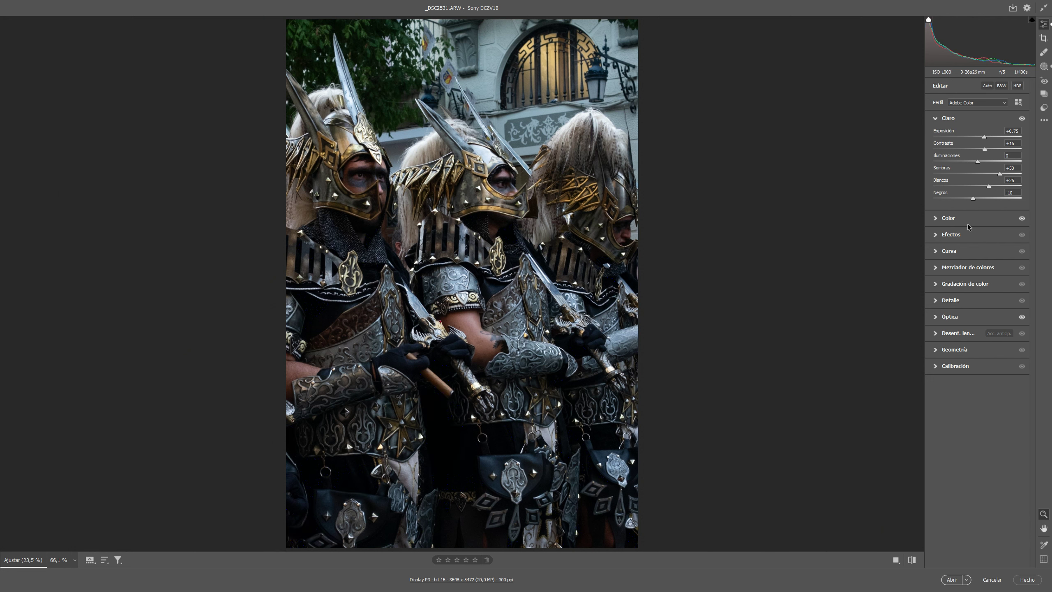
Step: In the Color panel, warm Temperatura to 7500 with Matiz at +15
click(938, 220)
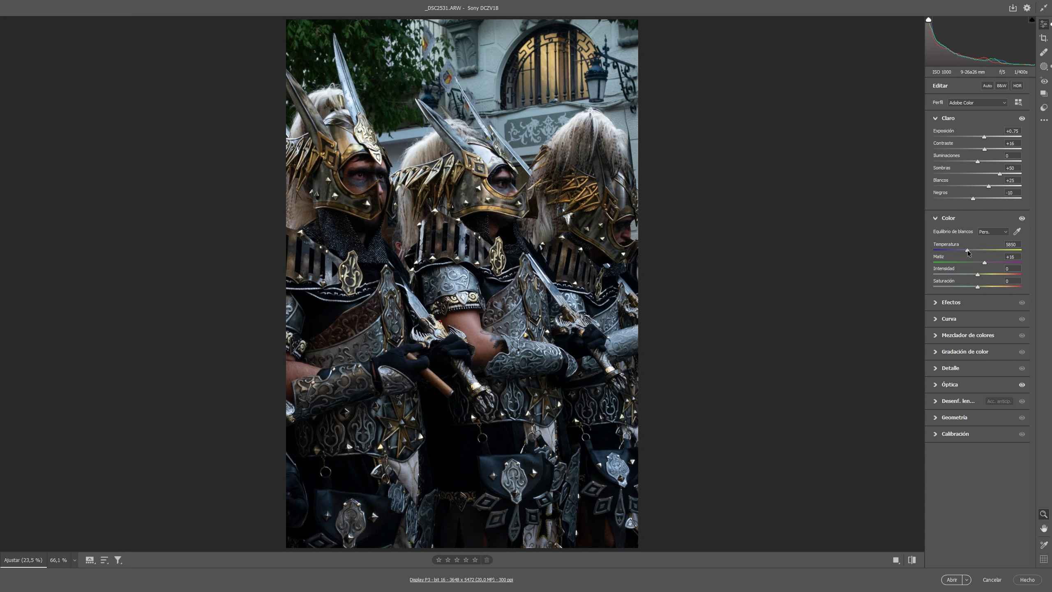
drag(968, 250, 970, 252)
drag(980, 250, 983, 250)
Step: Check the Calibración panel, then expand the Curva panel
click(940, 218)
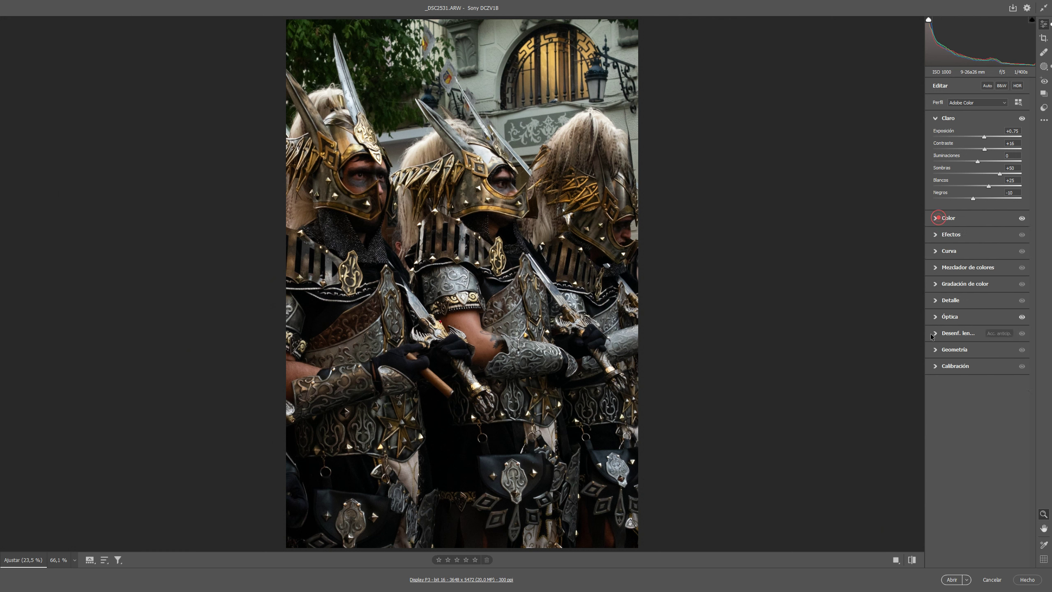
click(938, 367)
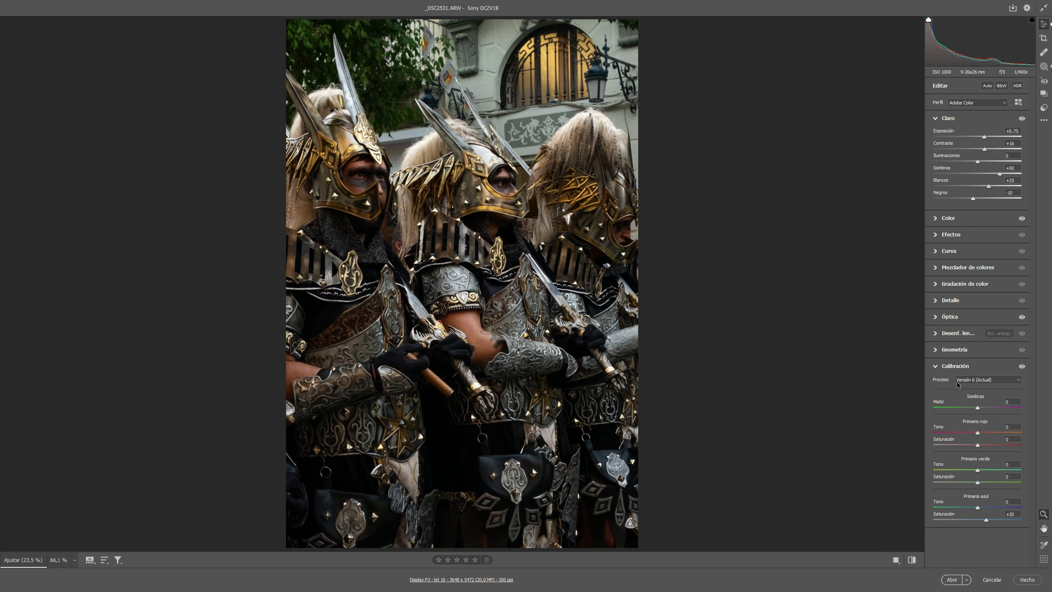
click(943, 367)
click(941, 250)
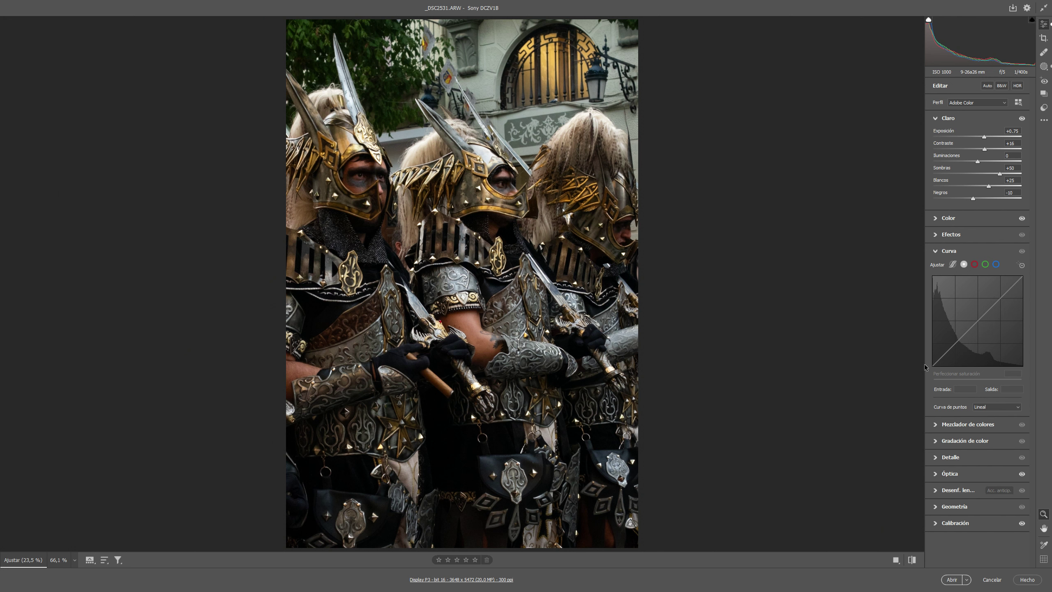
mouse_move(987, 339)
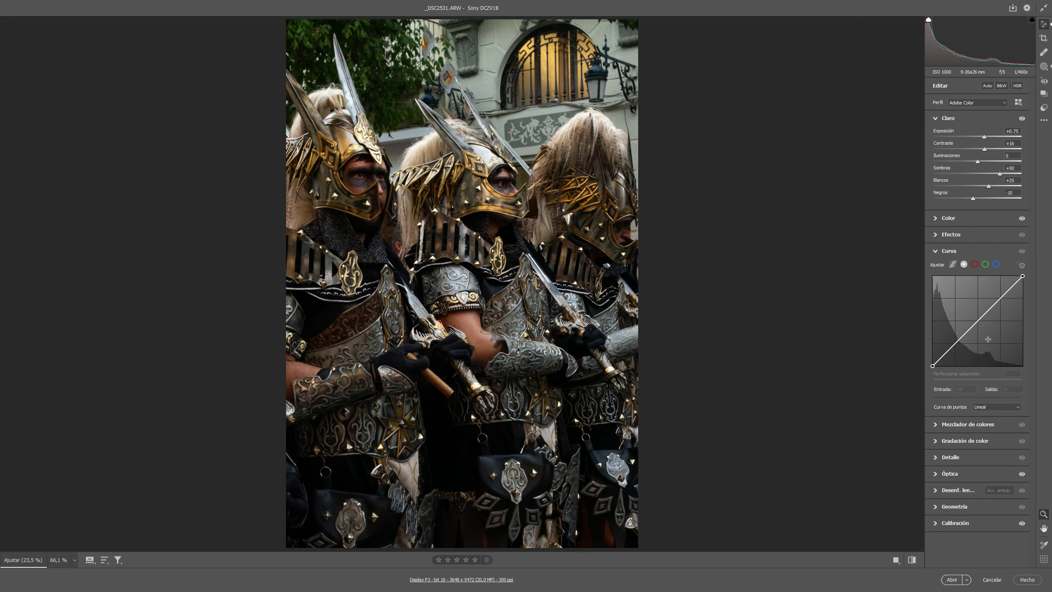
Step: Set Curva de puntos to A medida and toggle the curve effect to compare
click(999, 407)
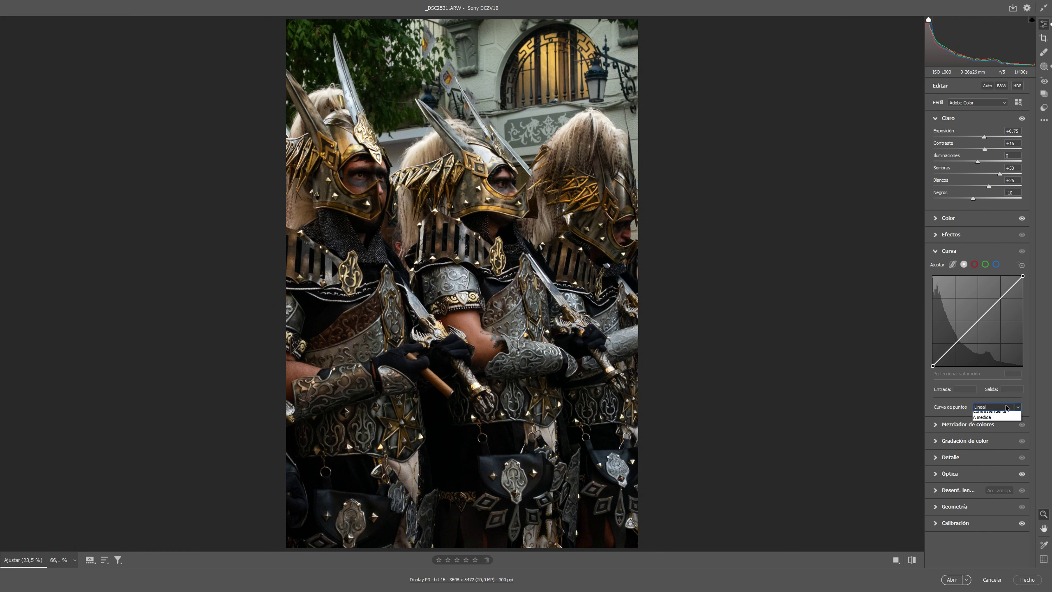
click(987, 433)
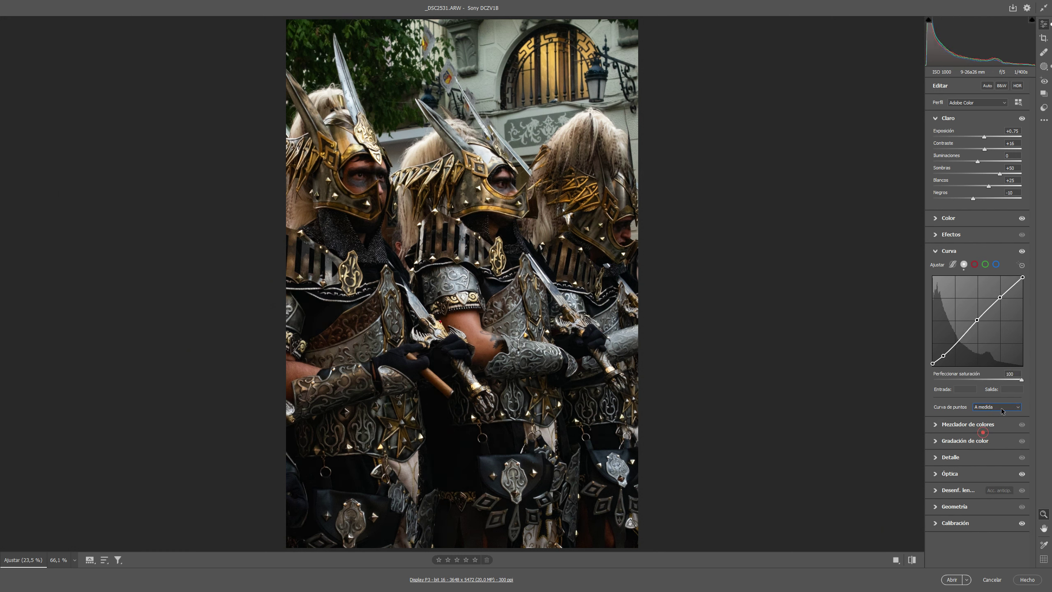
click(1022, 251)
click(1022, 251)
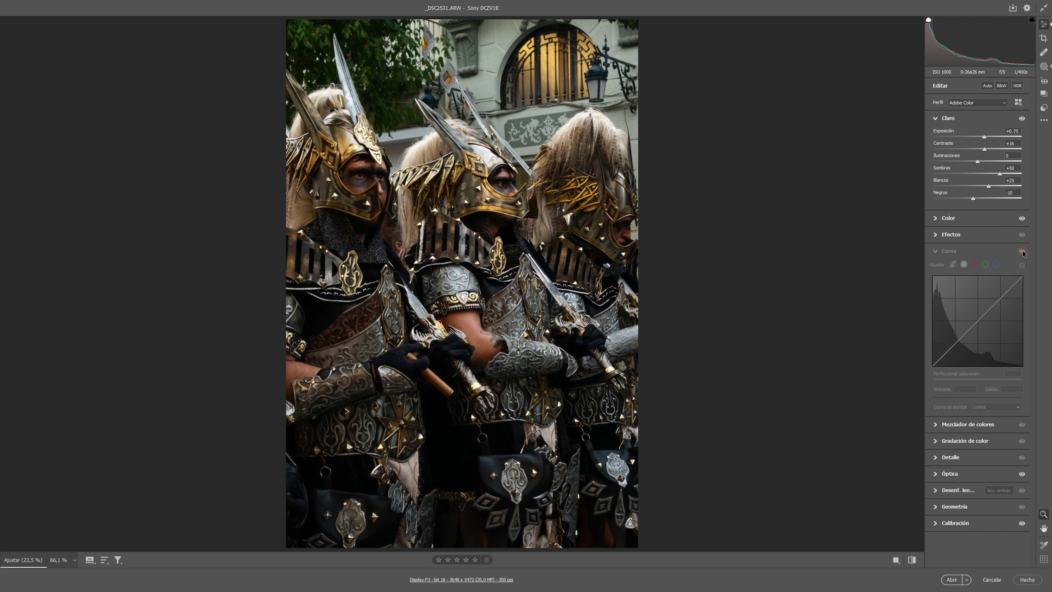
click(1022, 251)
click(1022, 252)
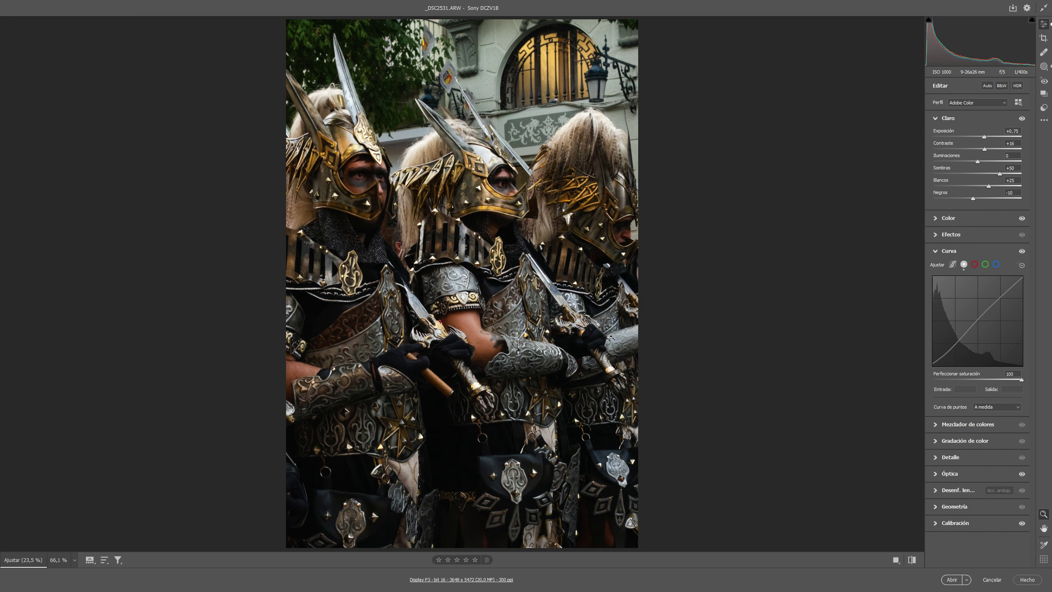
Step: Collapse the Curva panel and compare the edit against default settings
click(940, 252)
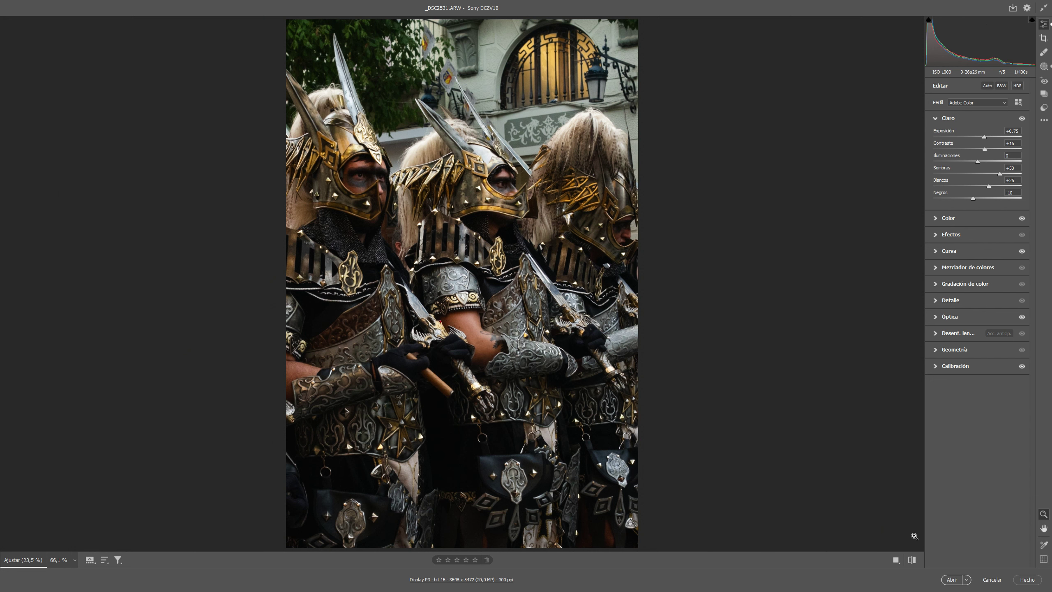
click(912, 560)
click(911, 562)
Step: In Mezclador de colores, set Verdes hue to -25 and Púrpuras hue to +5
click(940, 270)
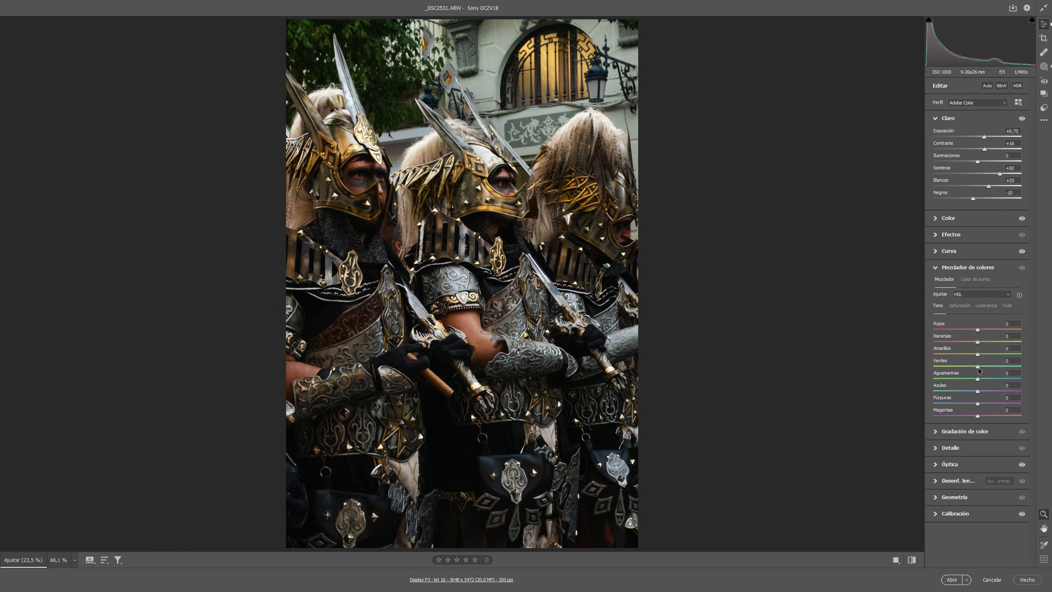
drag(978, 366, 968, 372)
drag(459, 268, 600, 326)
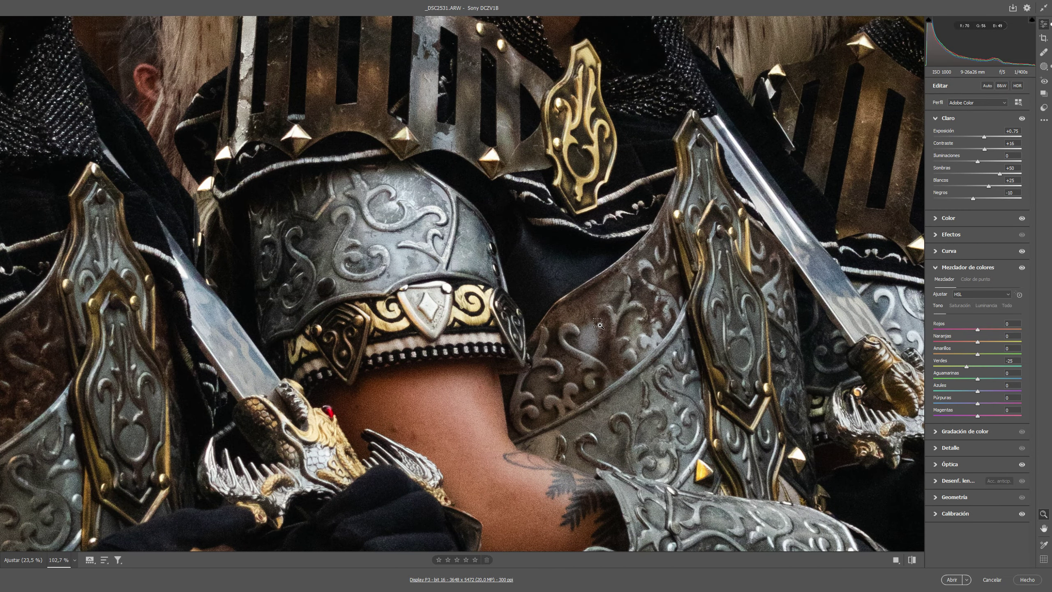
key(ctrl+0)
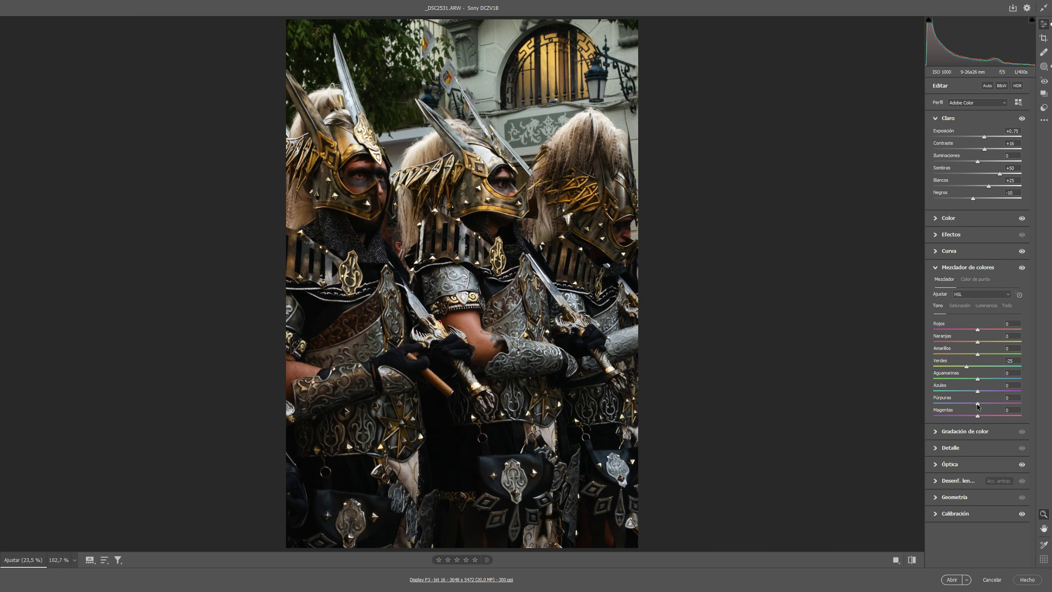
drag(978, 403, 980, 404)
click(960, 306)
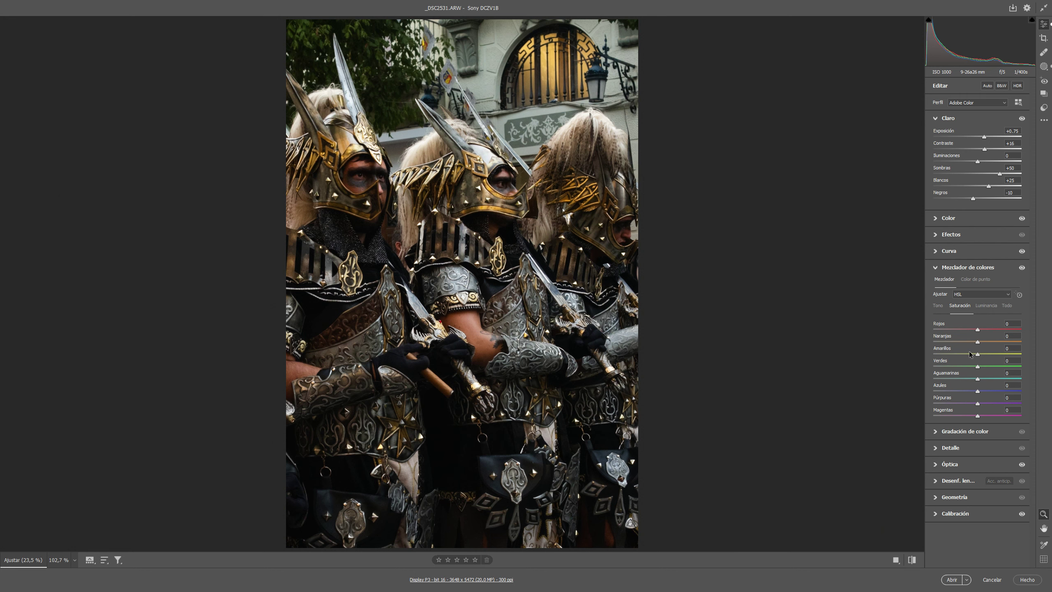
Step: Set HSL saturation: Naranjas -10, Azules +10, and raise Púrpuras slightly
click(486, 197)
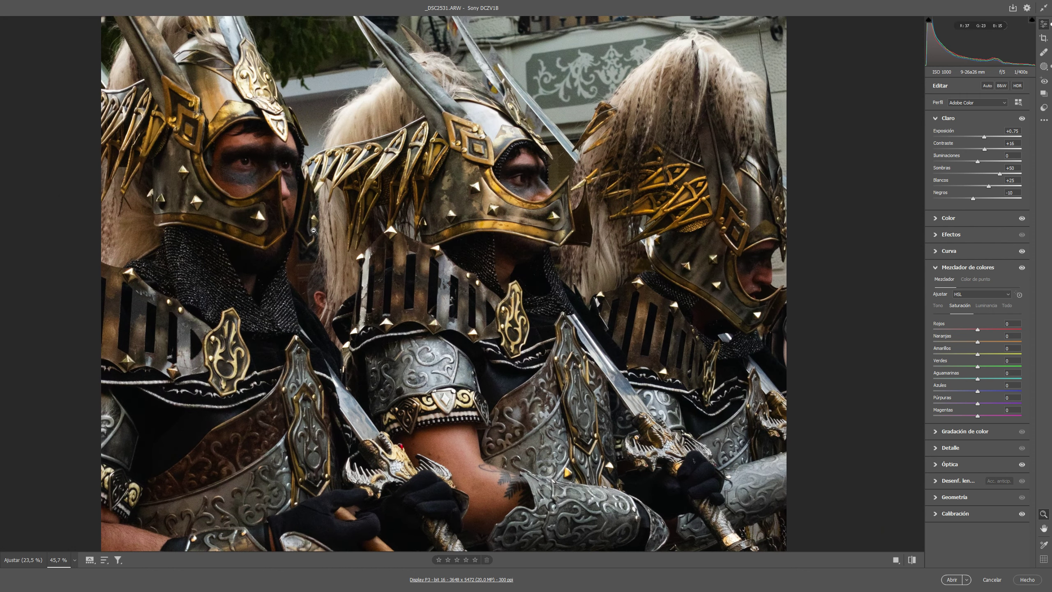
click(558, 254)
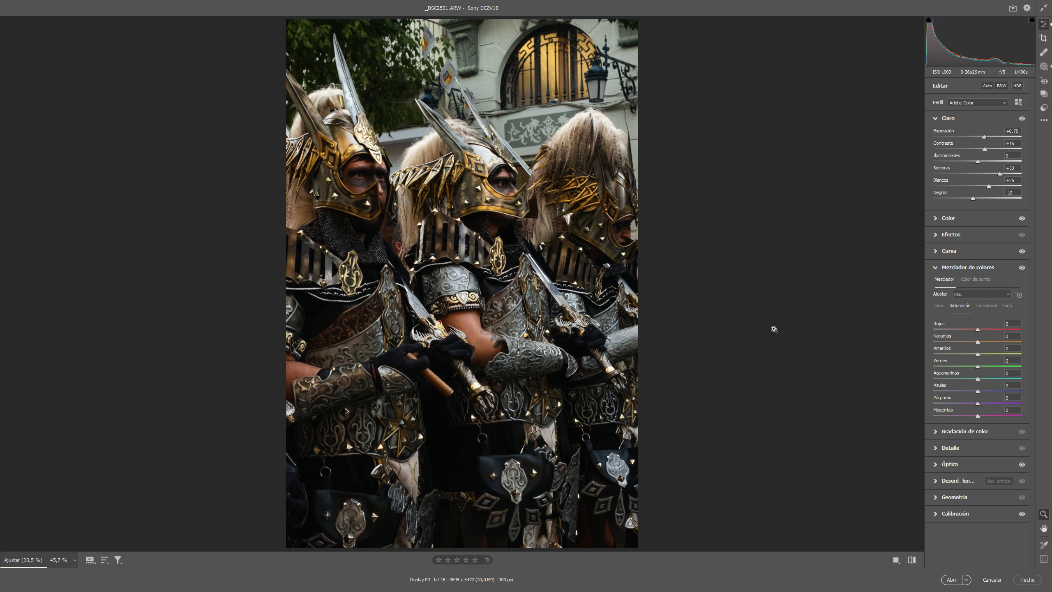
drag(978, 342, 972, 344)
drag(980, 394, 982, 395)
drag(984, 393, 985, 393)
click(500, 183)
click(518, 207)
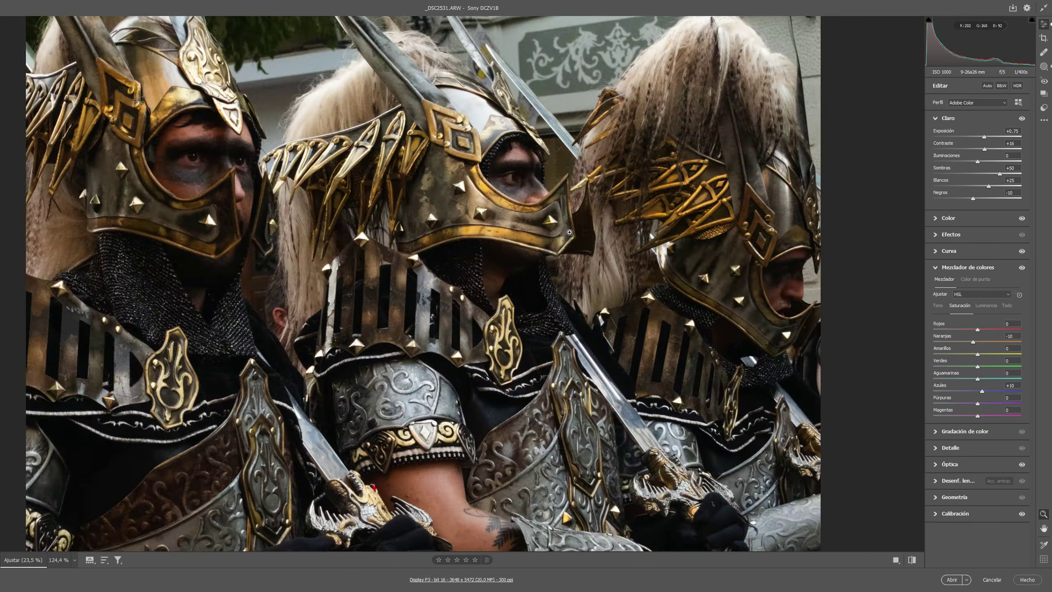
click(570, 233)
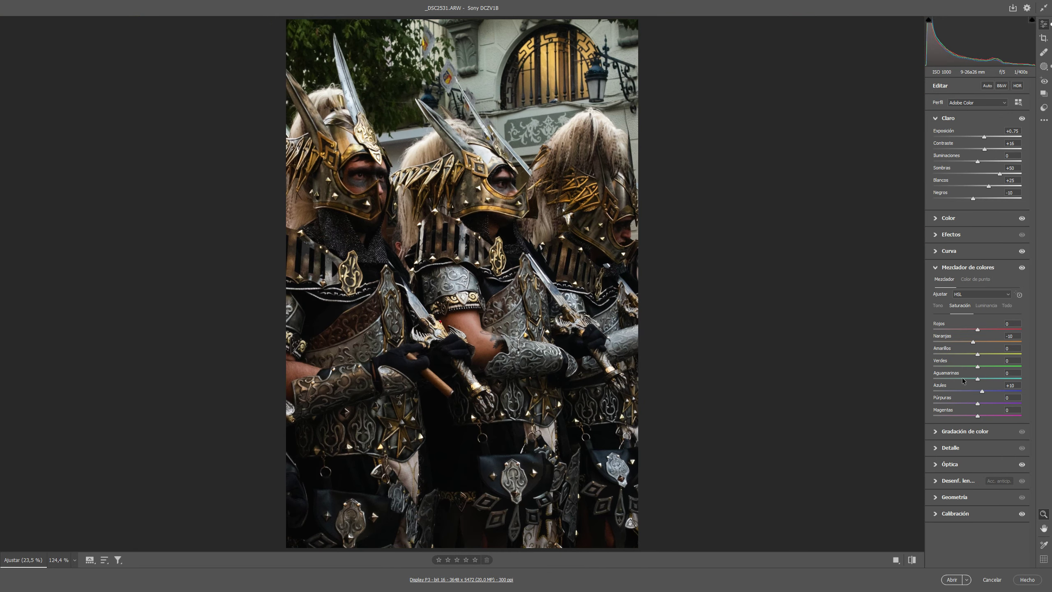
click(978, 404)
drag(977, 404, 980, 405)
click(980, 416)
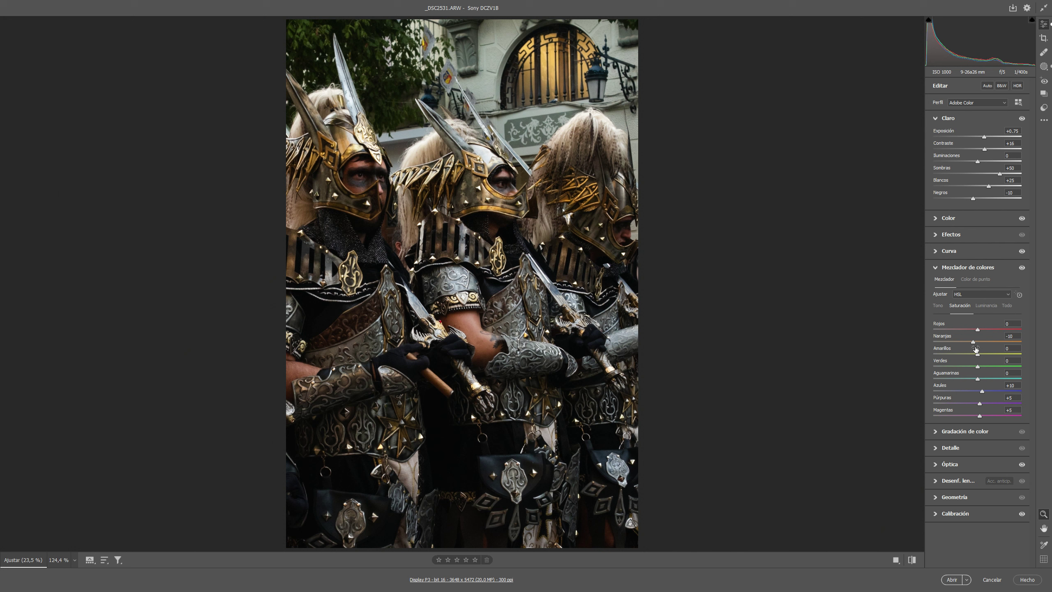
Step: Raise Púrpuras luminance to +65 and collapse the colour mixer
click(986, 306)
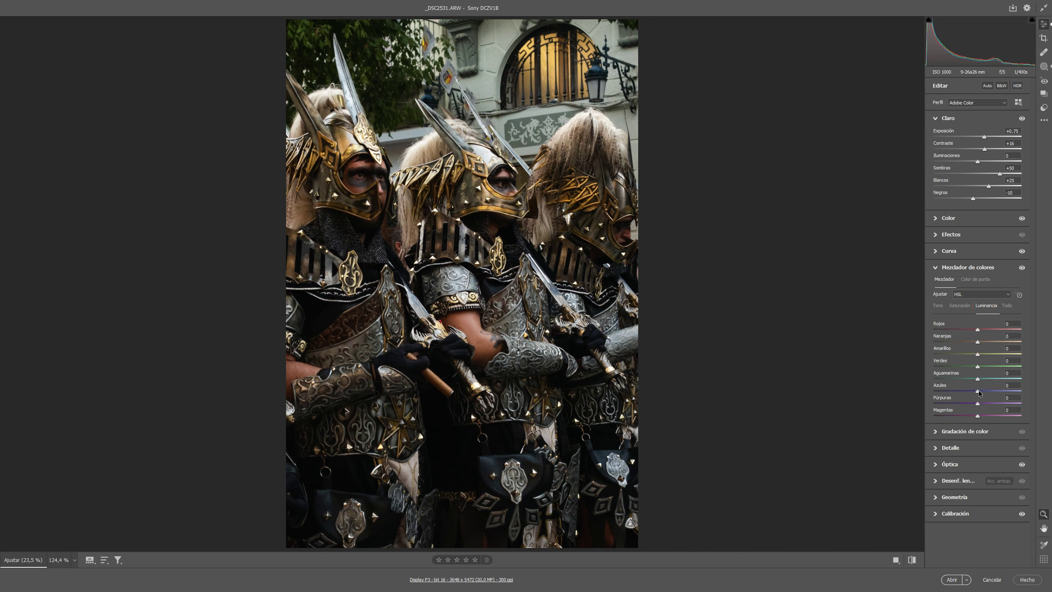
drag(979, 406, 1002, 404)
click(495, 298)
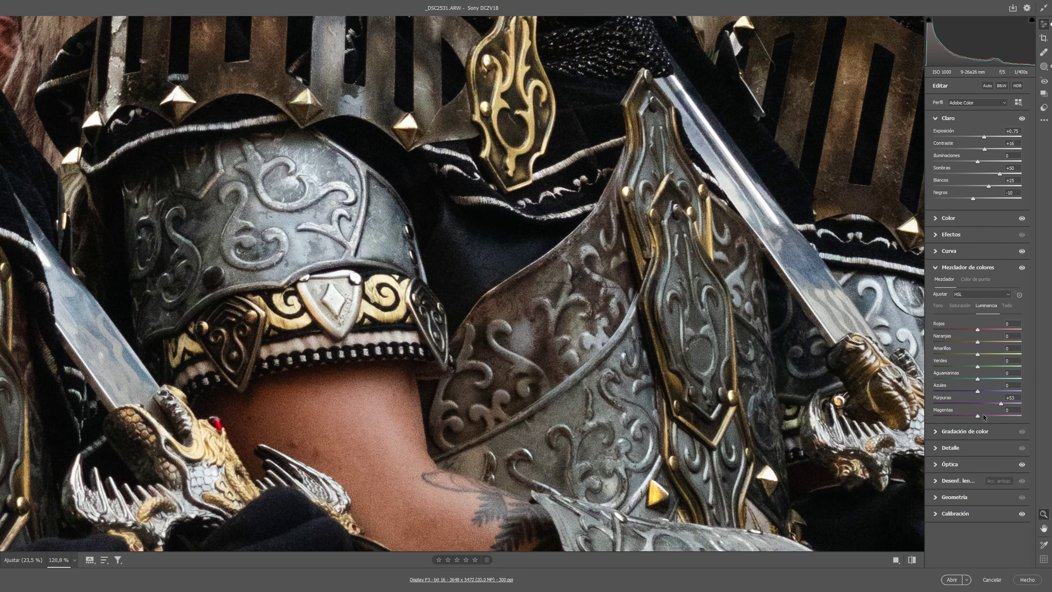
drag(984, 403, 1006, 403)
click(737, 396)
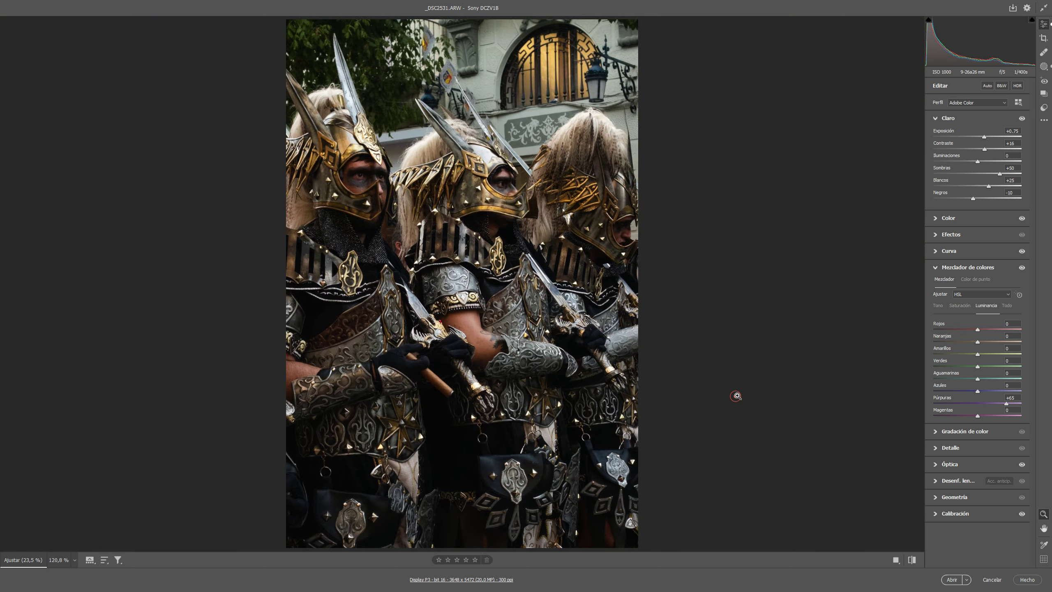
click(939, 269)
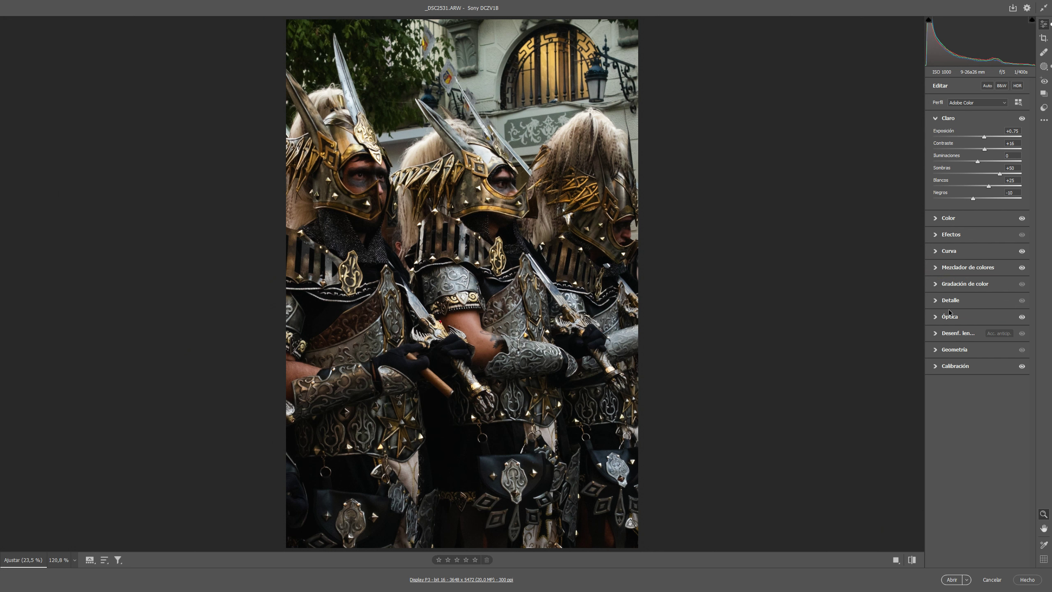
Step: In Gradación de color, tint the shadows blue-violet at hue 257 with low saturation
click(937, 285)
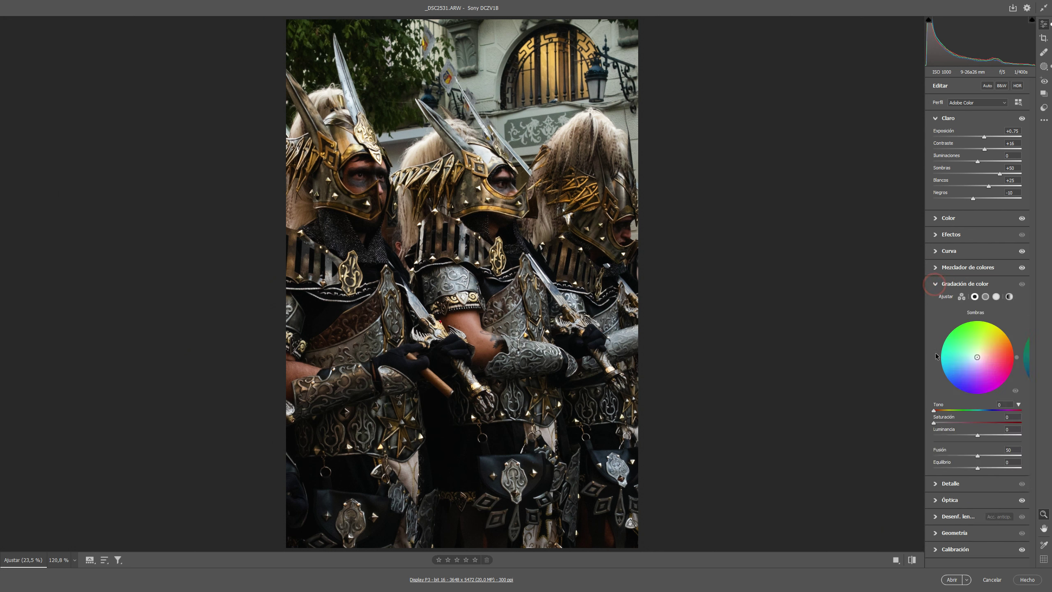
click(974, 297)
click(975, 391)
drag(970, 405, 967, 405)
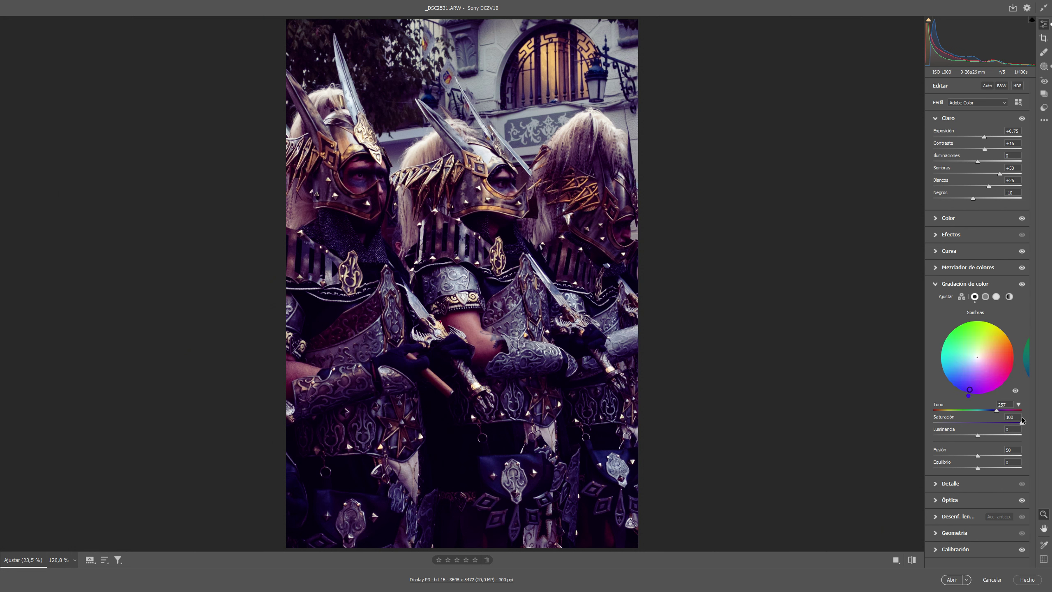
drag(1021, 423, 945, 432)
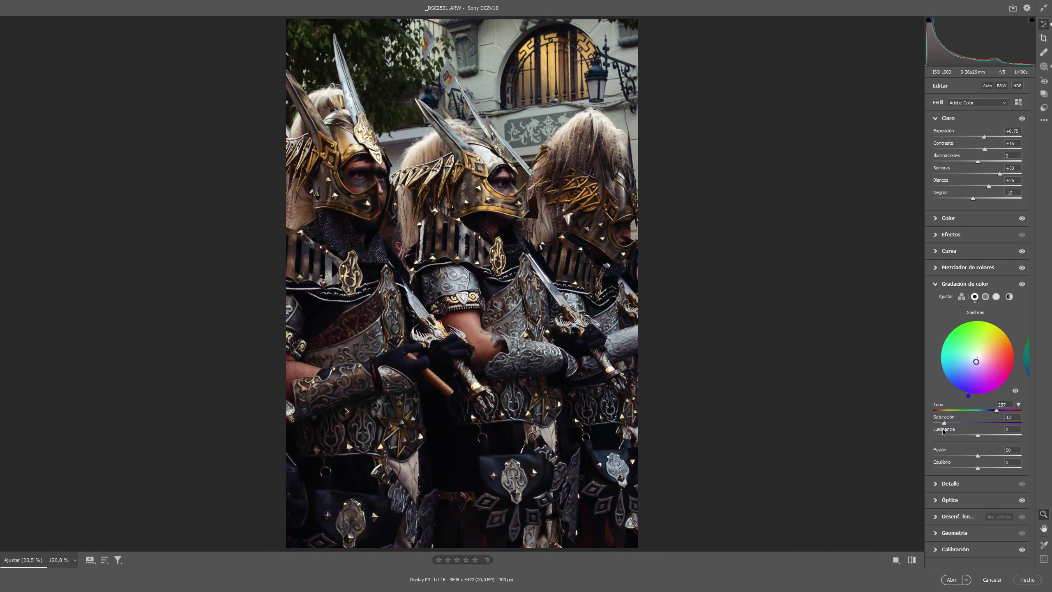
Step: Tint the midtones magenta at hue 318 with saturation 7
click(986, 297)
drag(977, 357, 1001, 381)
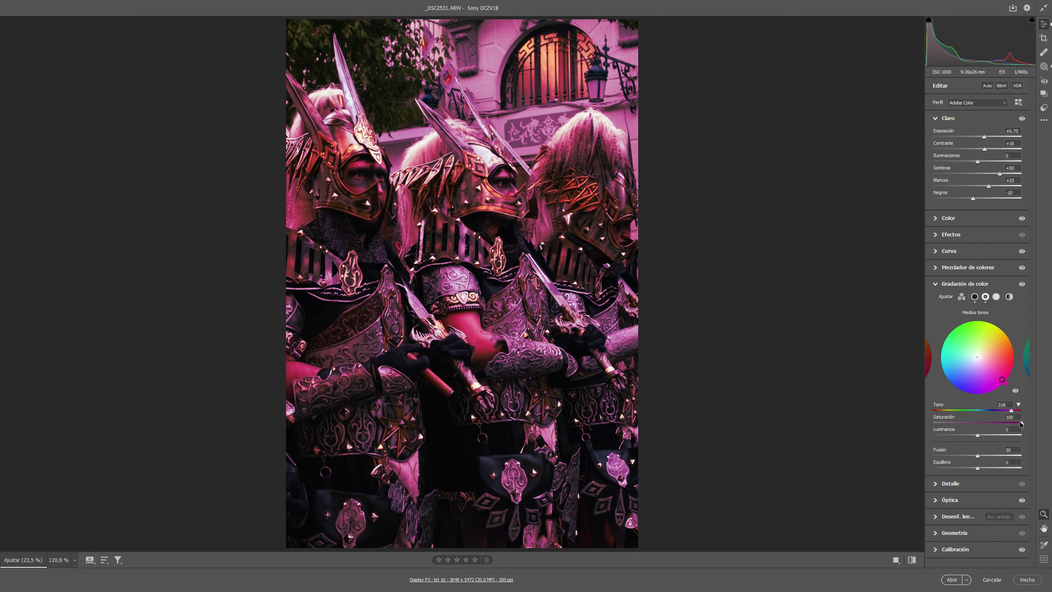
drag(1021, 424, 940, 424)
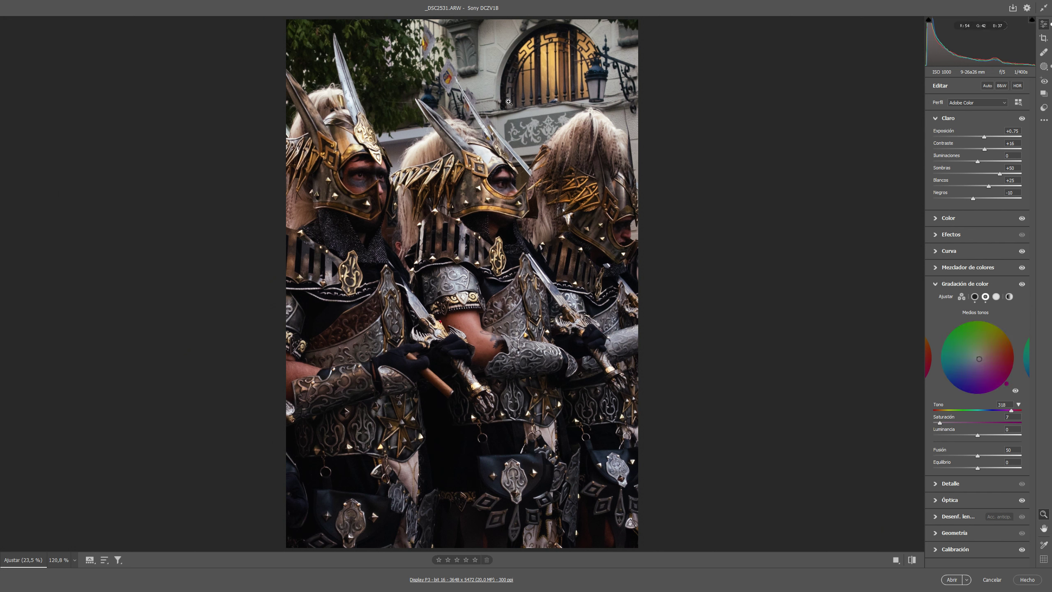
Step: Tint the Iluminaciones yellow-green at hue 77, saturation 25, then show the masks list
click(997, 297)
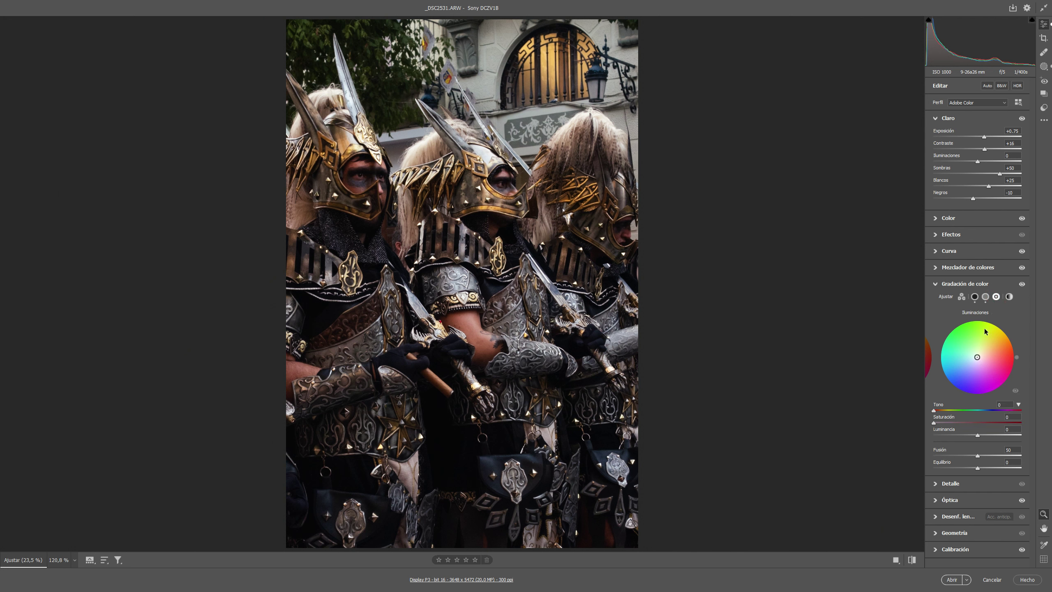
drag(978, 358, 981, 350)
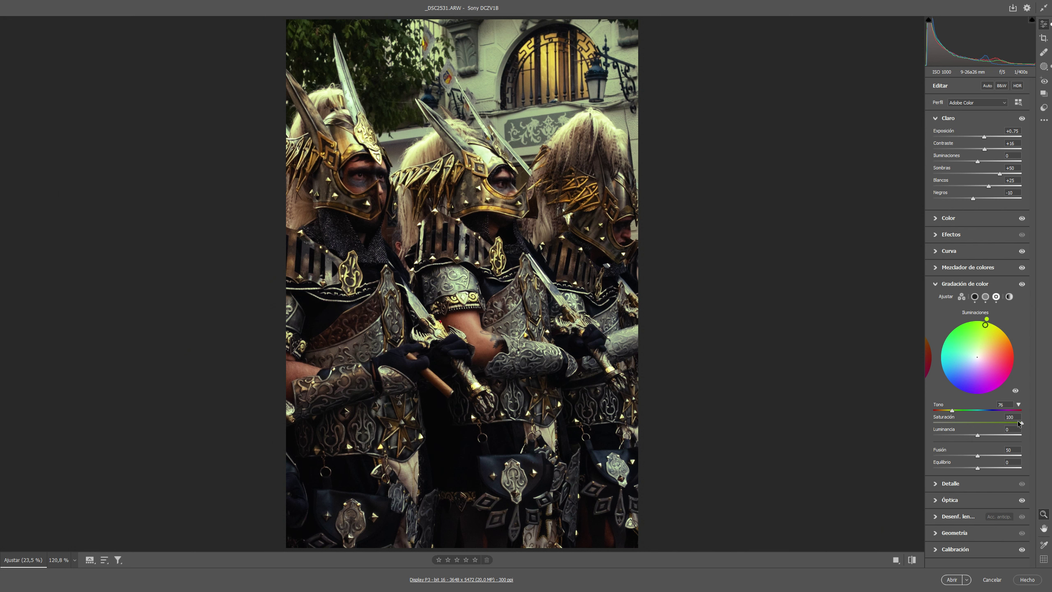
drag(1022, 423, 973, 423)
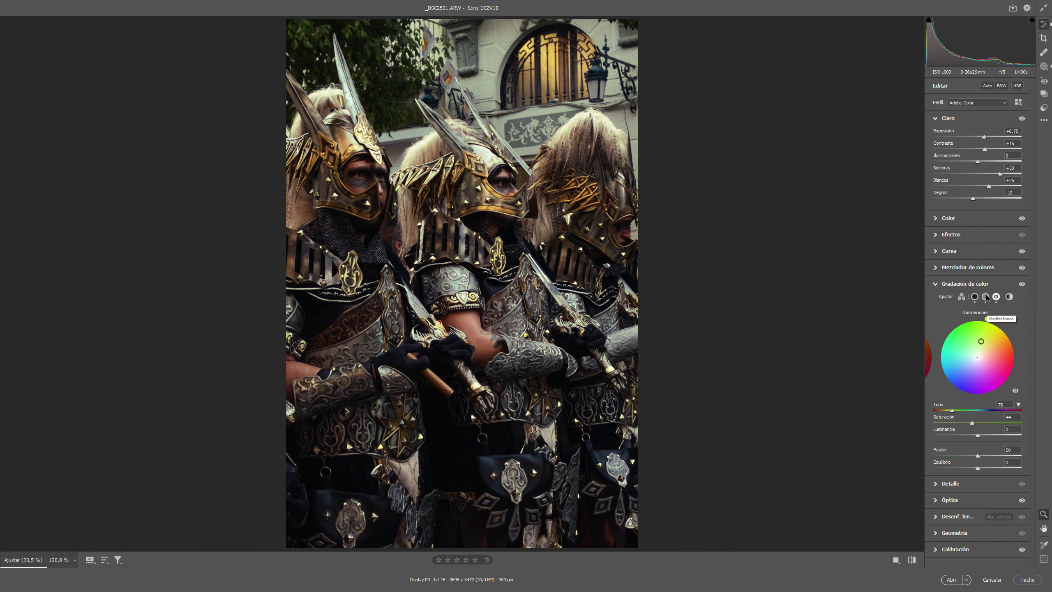
drag(968, 424, 956, 423)
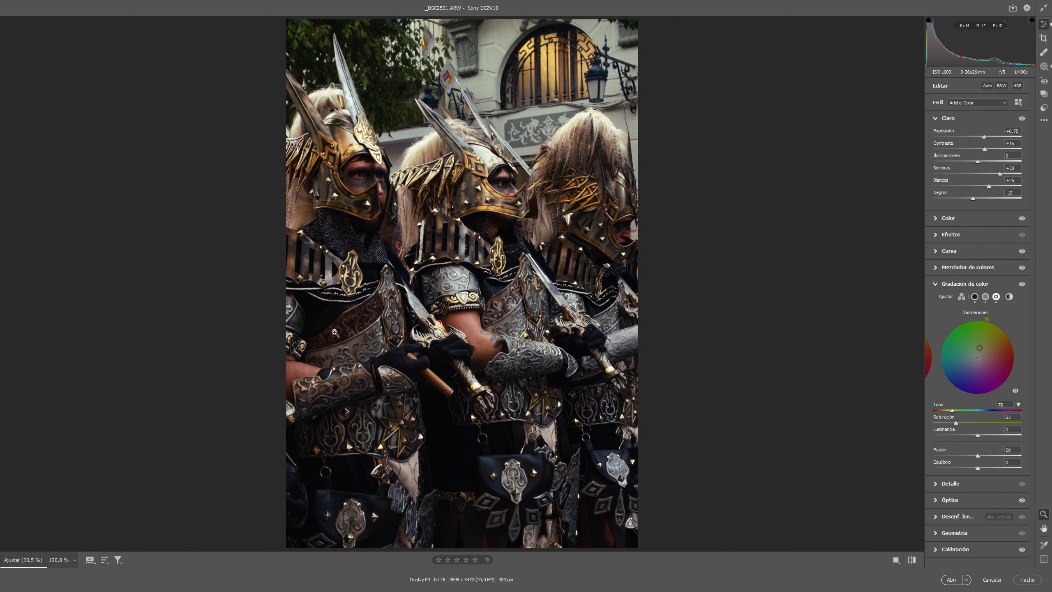
click(1044, 65)
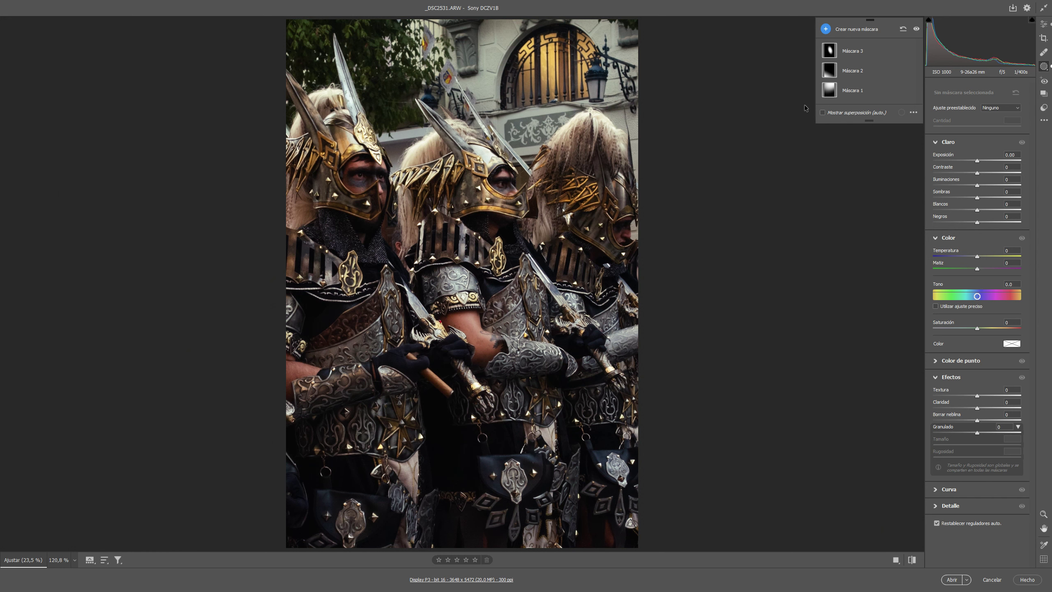
Step: Raise Máscara 1's exposure to about +0.35, toggling it to compare
click(830, 93)
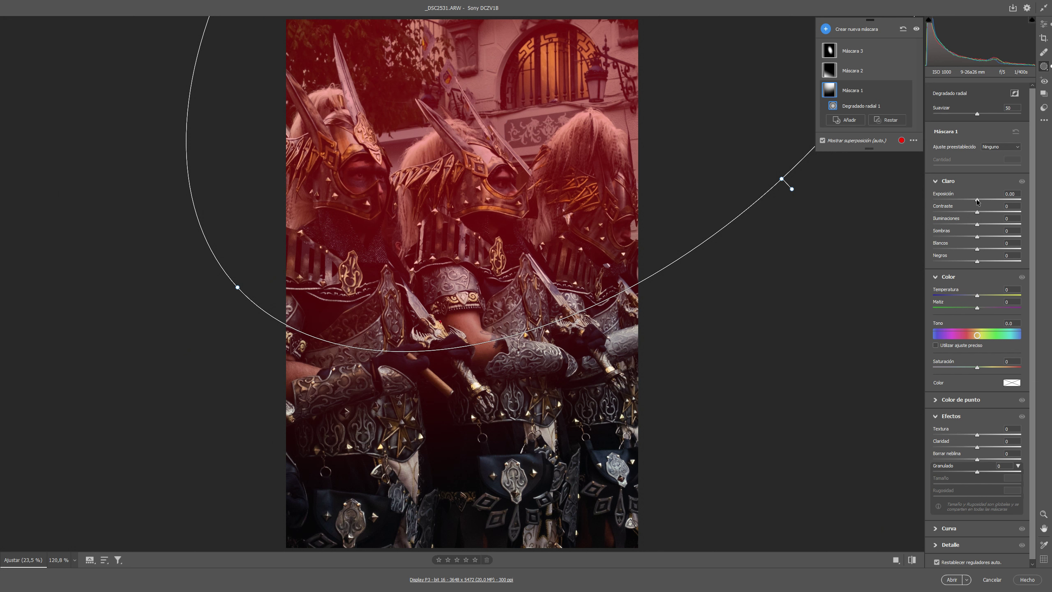
drag(978, 202, 979, 201)
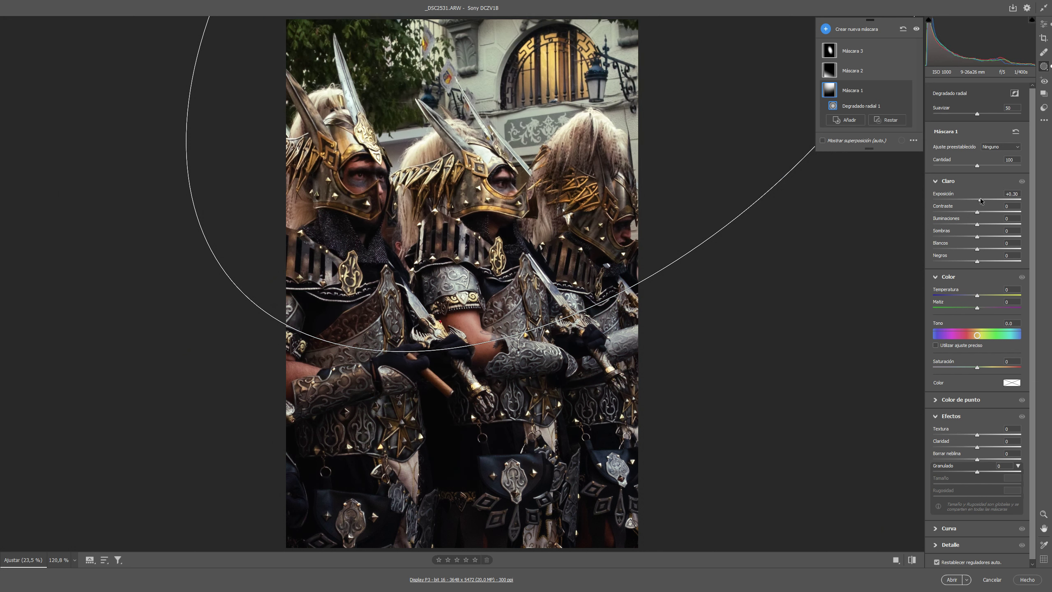
click(906, 90)
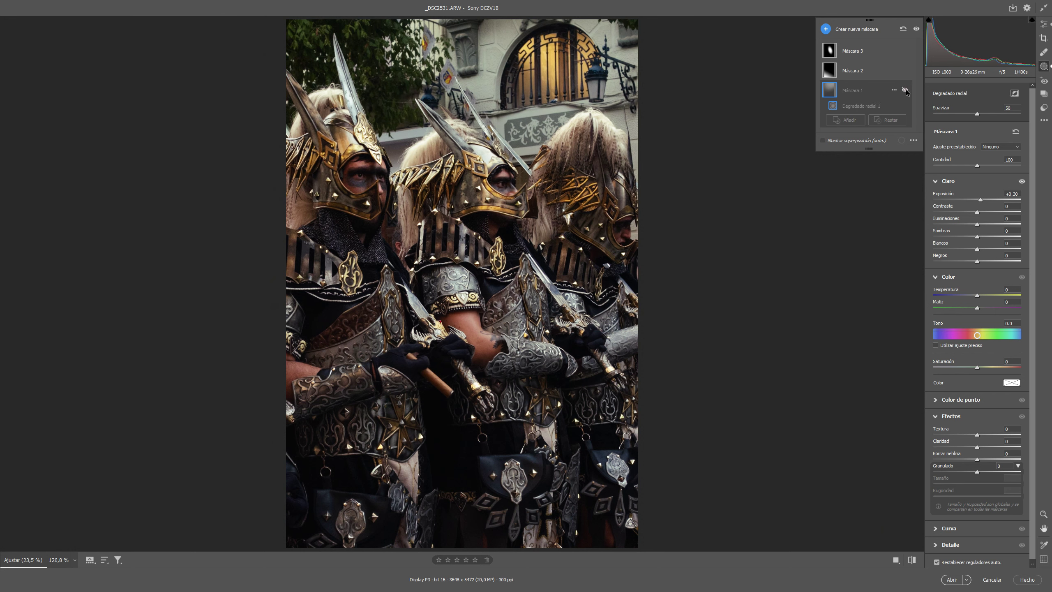
click(906, 90)
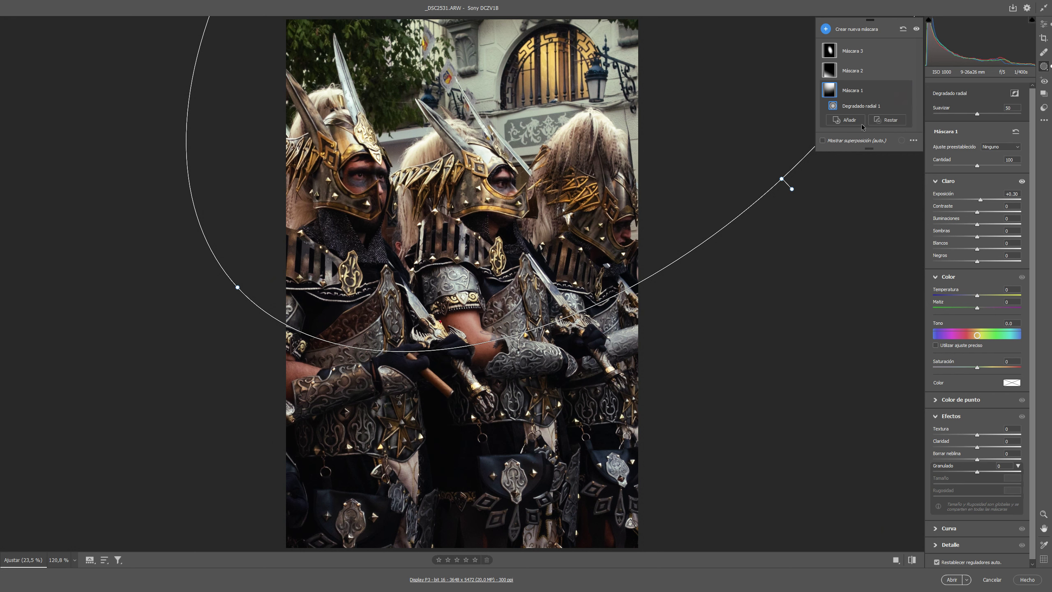
click(833, 73)
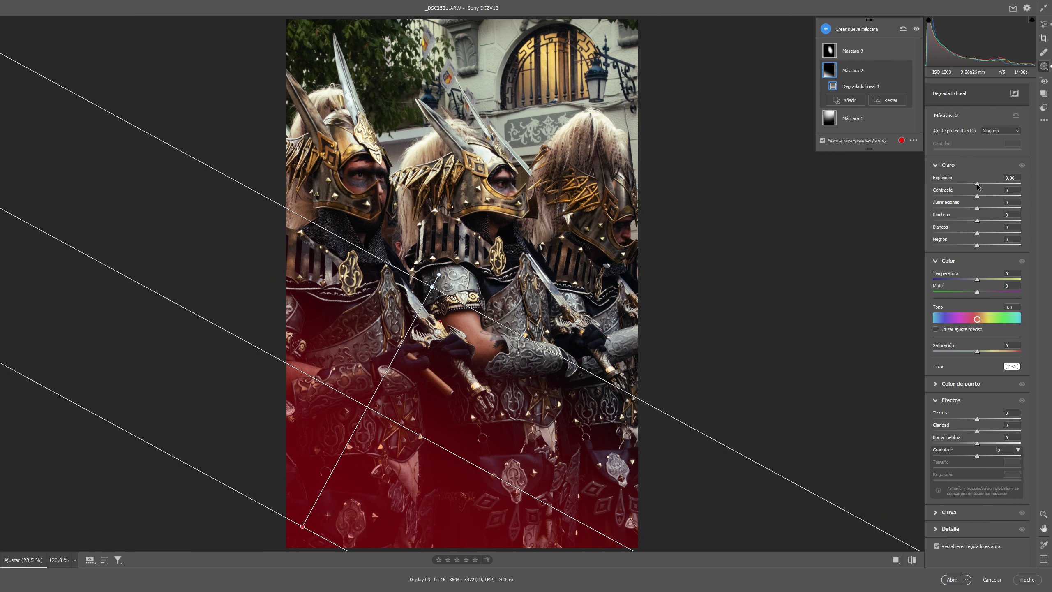
Step: Lower Máscara 2's exposure to -0.30 and toggle it off to compare
drag(977, 186, 973, 186)
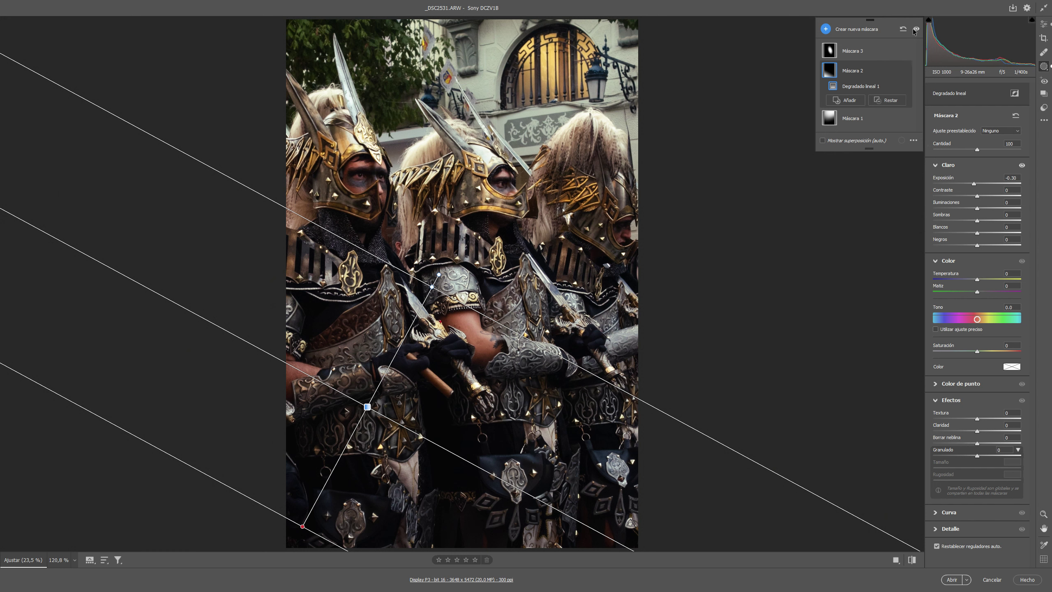
click(906, 70)
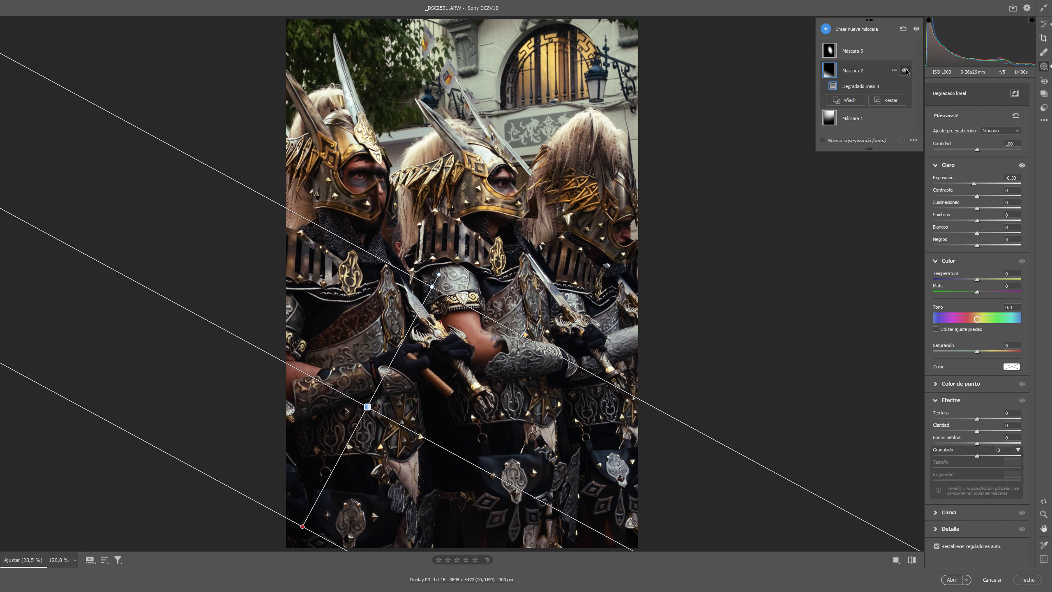
click(834, 52)
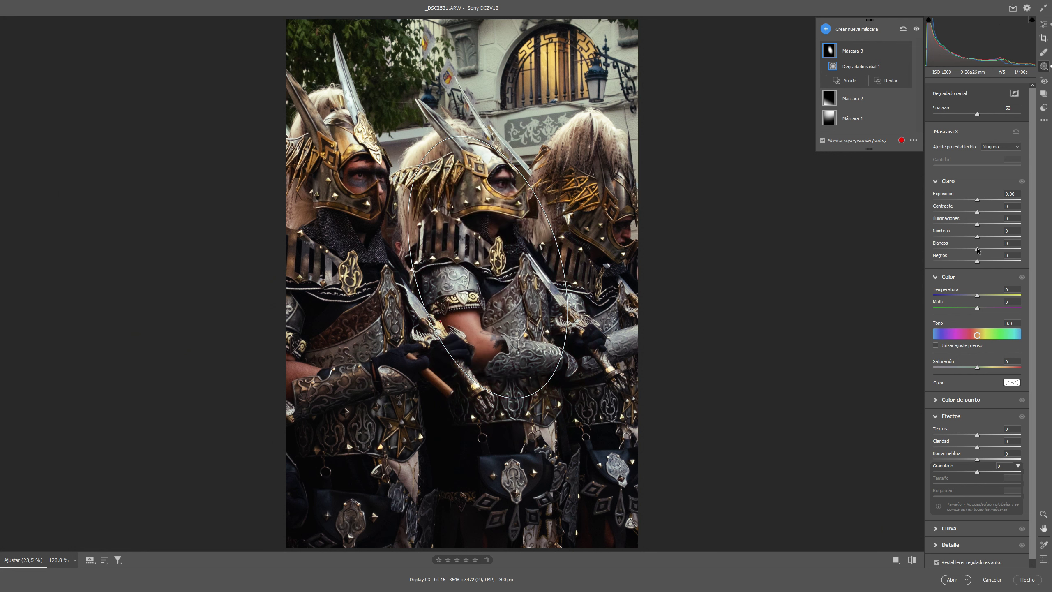
Step: Raise Máscara 3's Blancos to +20, compare by toggling mask visibility, then leave Masking
drag(978, 249, 980, 248)
drag(982, 250, 986, 249)
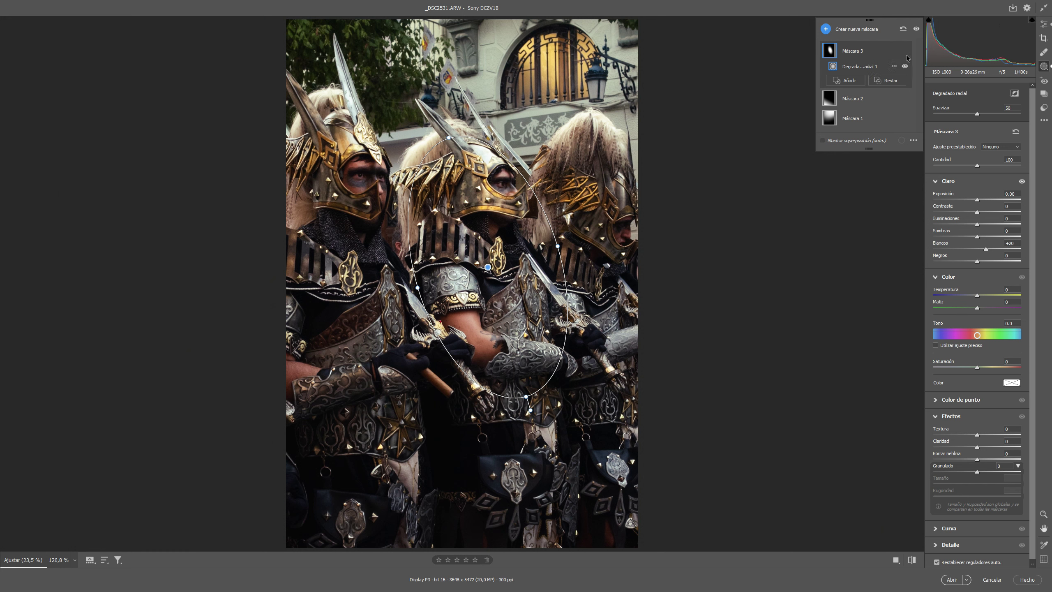
click(916, 29)
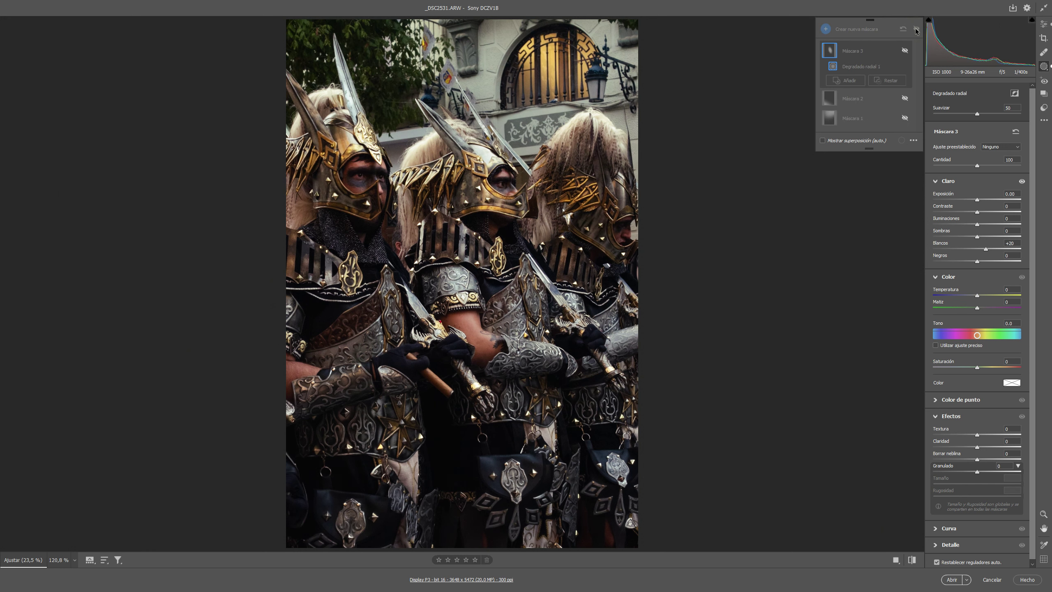
click(916, 29)
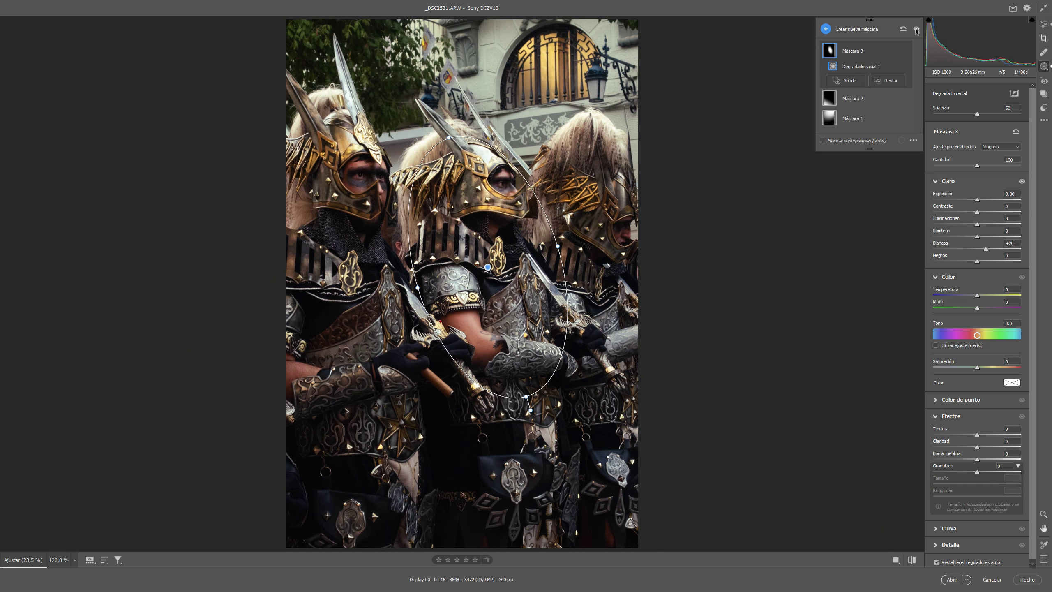
click(915, 30)
key(e)
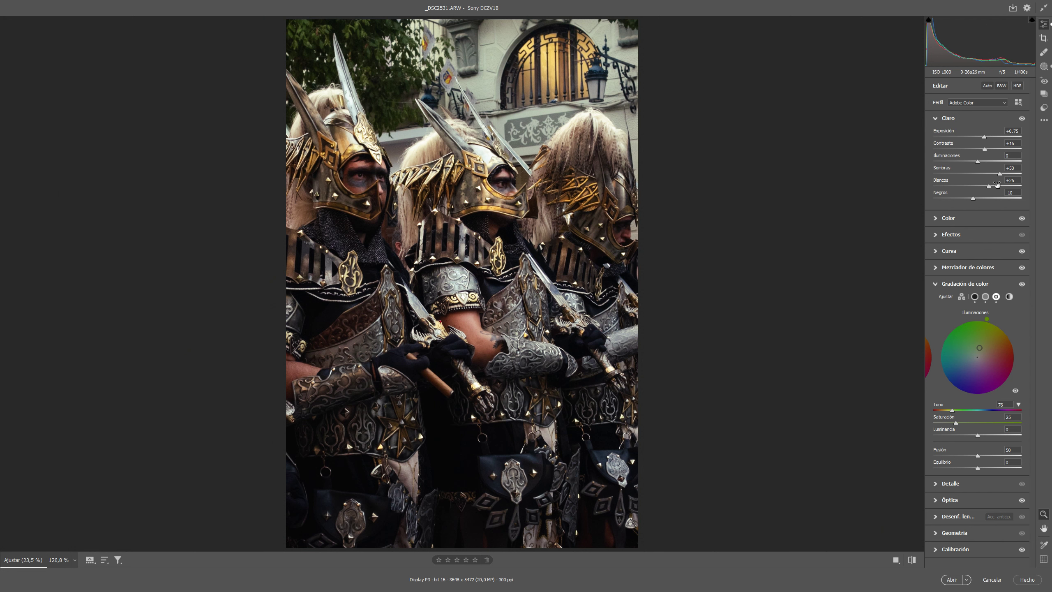
click(937, 284)
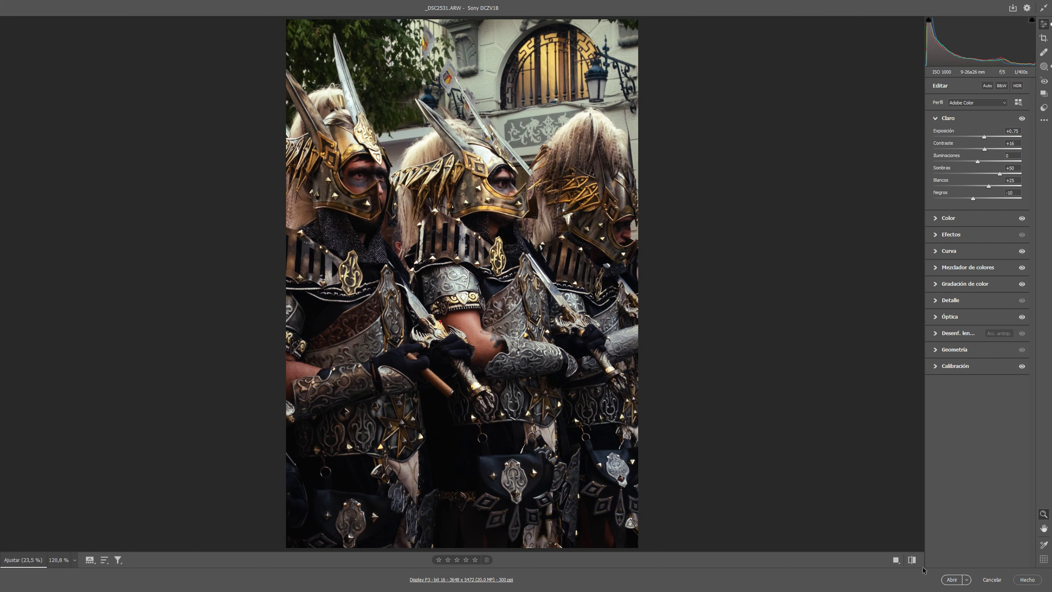
click(913, 560)
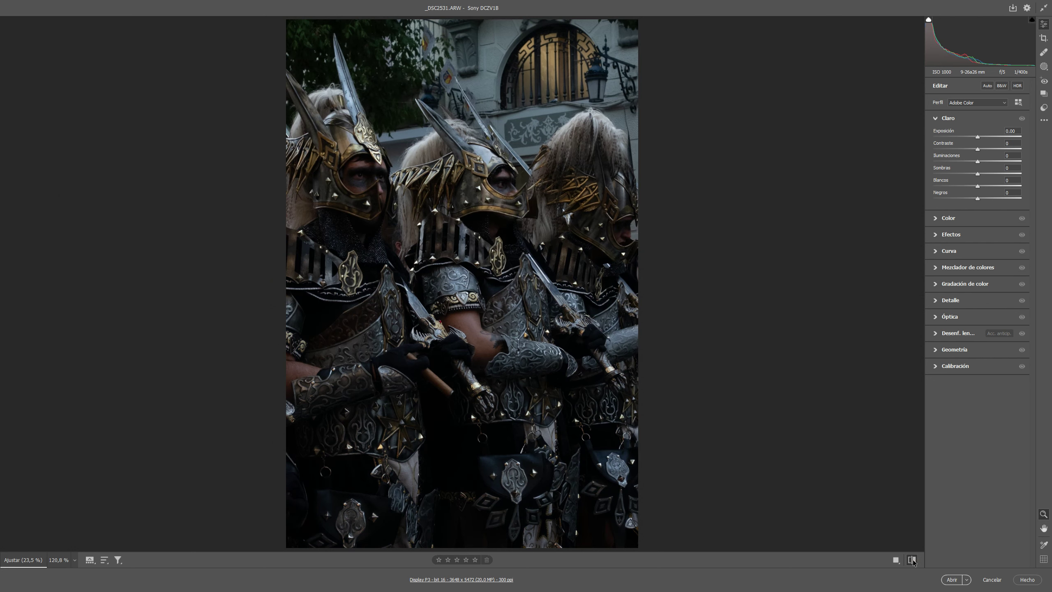
click(913, 560)
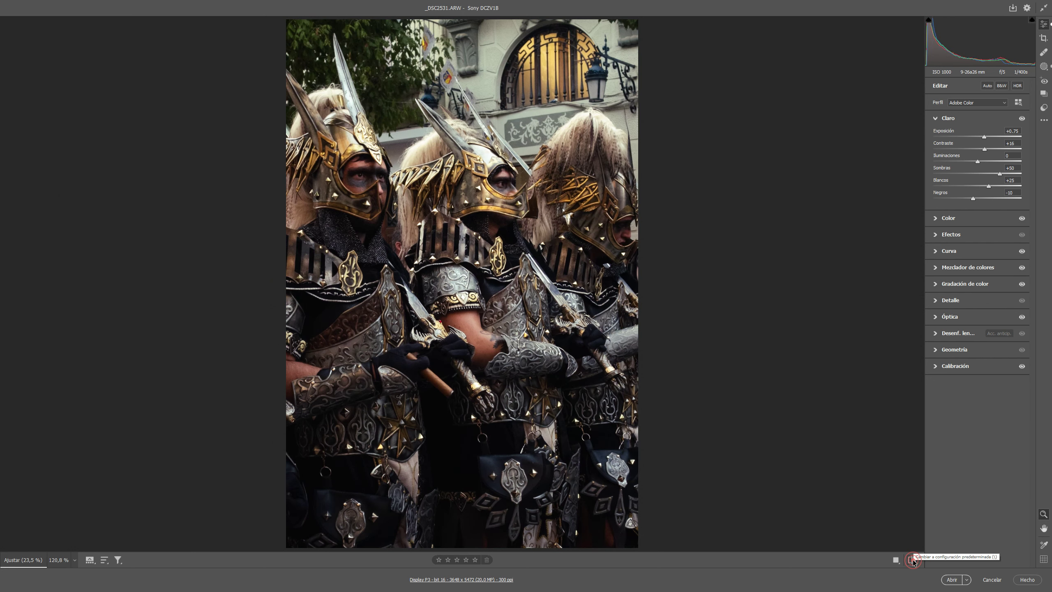